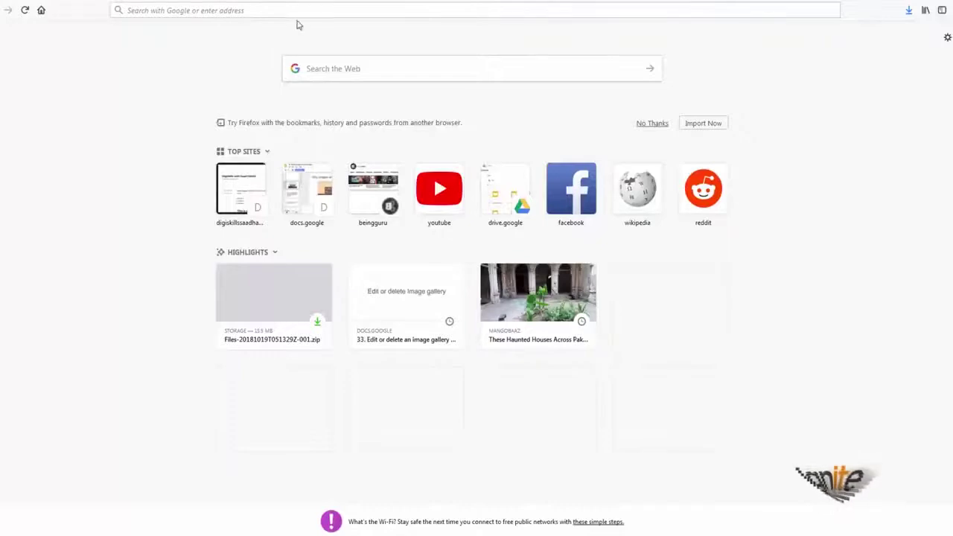
# Step: Open the site's wp-admin page and log in as admin with the account password
pyautogui.click(301, 10)
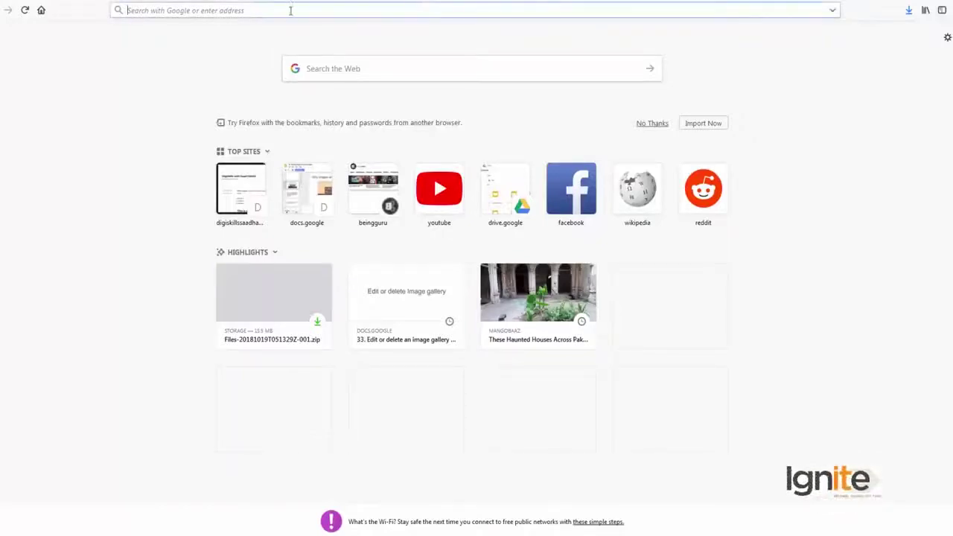
pyautogui.write('digiskillssaadhamid.000webhostapp.com/')
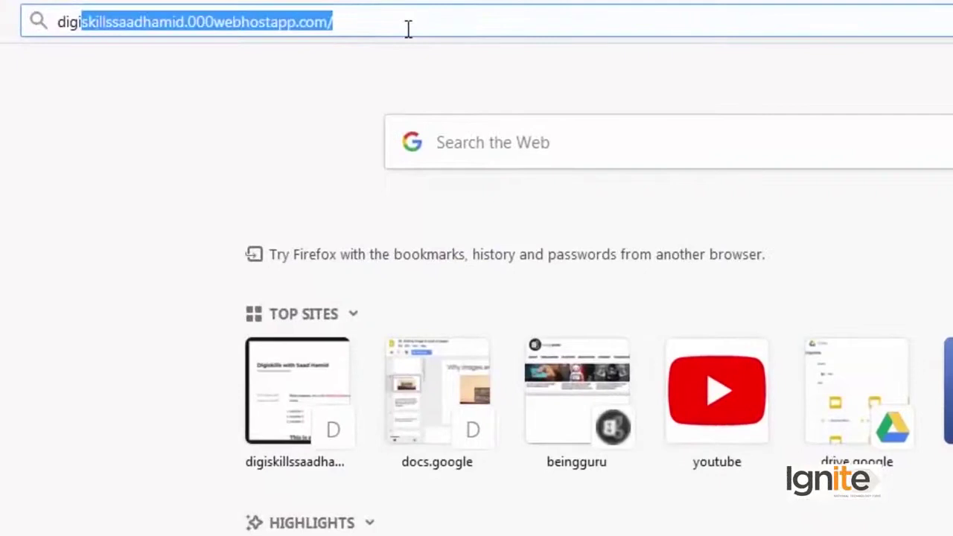
pyautogui.press('Return')
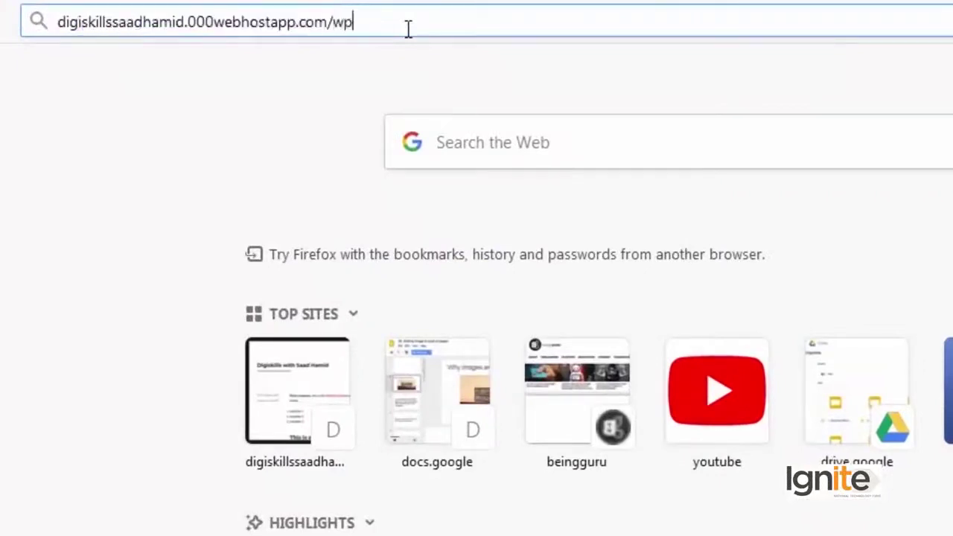
pyautogui.write('wp-admin')
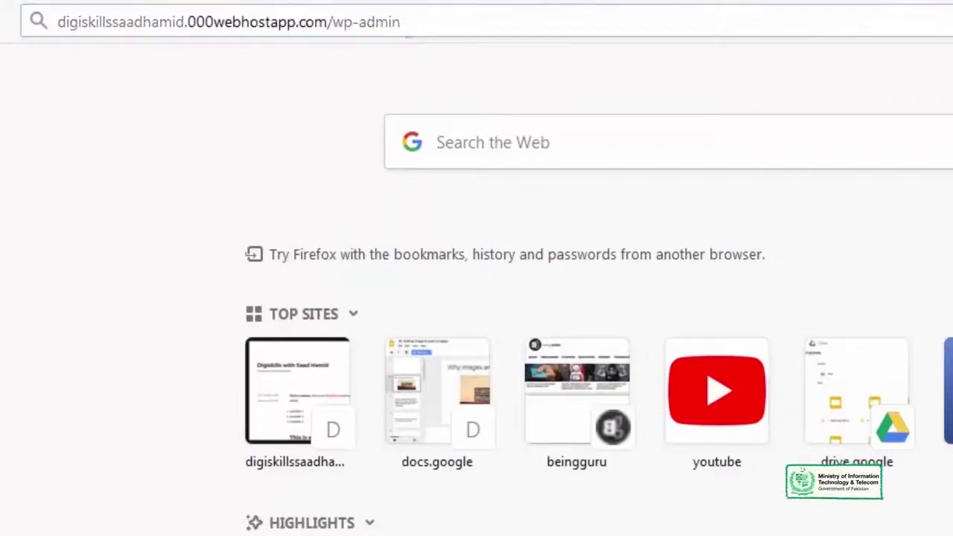
pyautogui.press('Return')
pyautogui.click(479, 293)
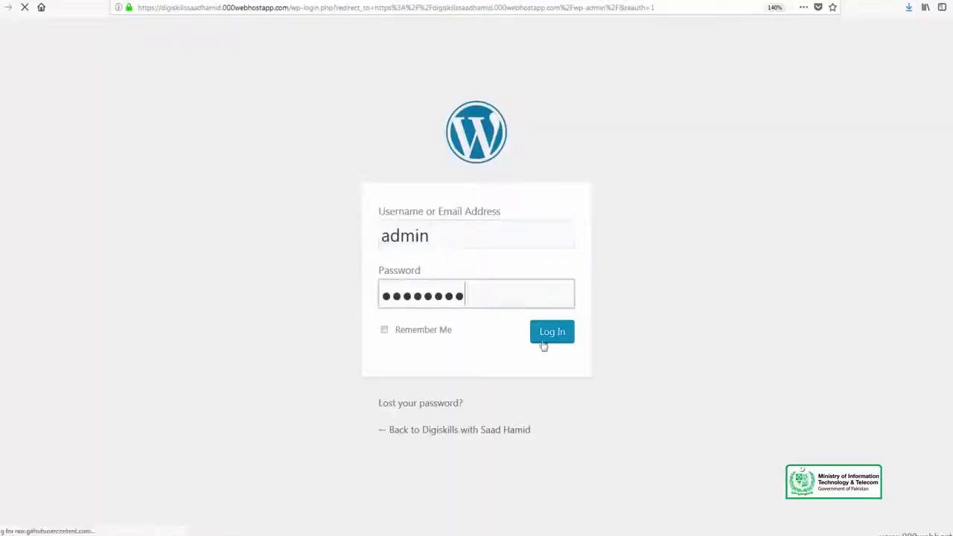
pyautogui.click(551, 334)
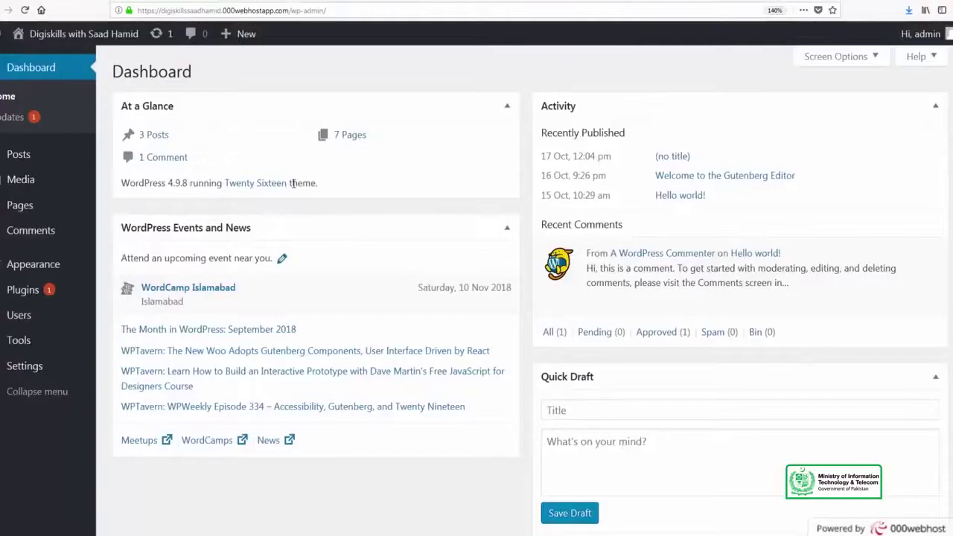
# Step: Start a new post titled "This is a image gallery post"
pyautogui.moveTo(233, 34)
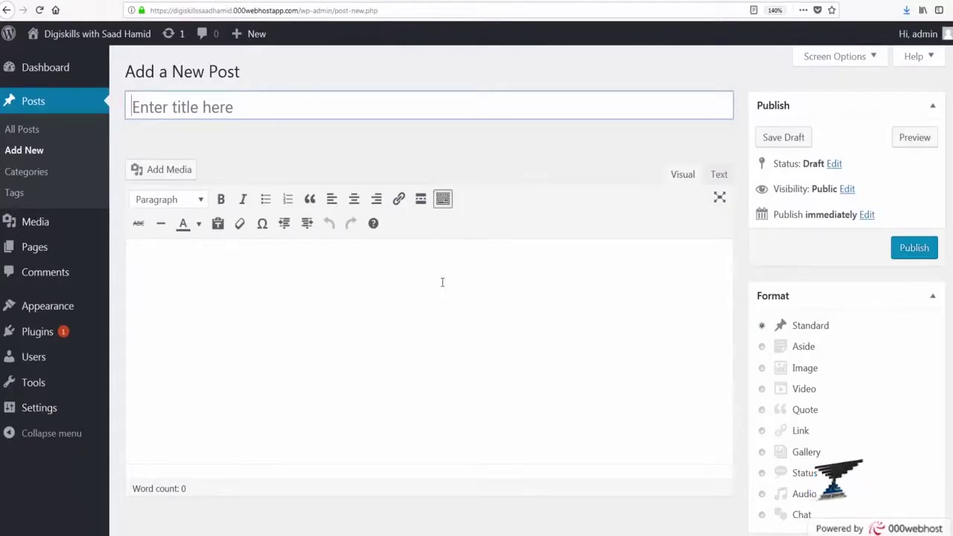
pyautogui.write('This is a ')
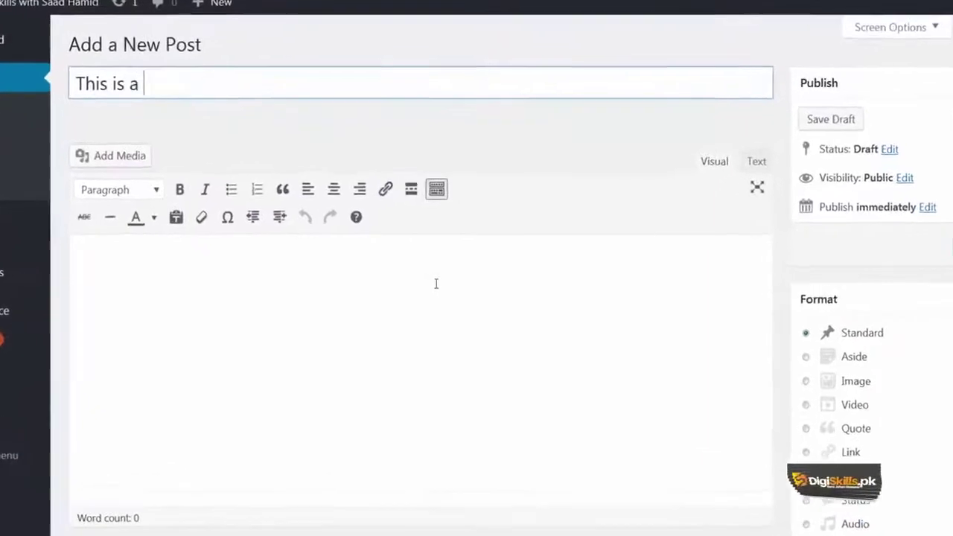
pyautogui.write('image gallery post')
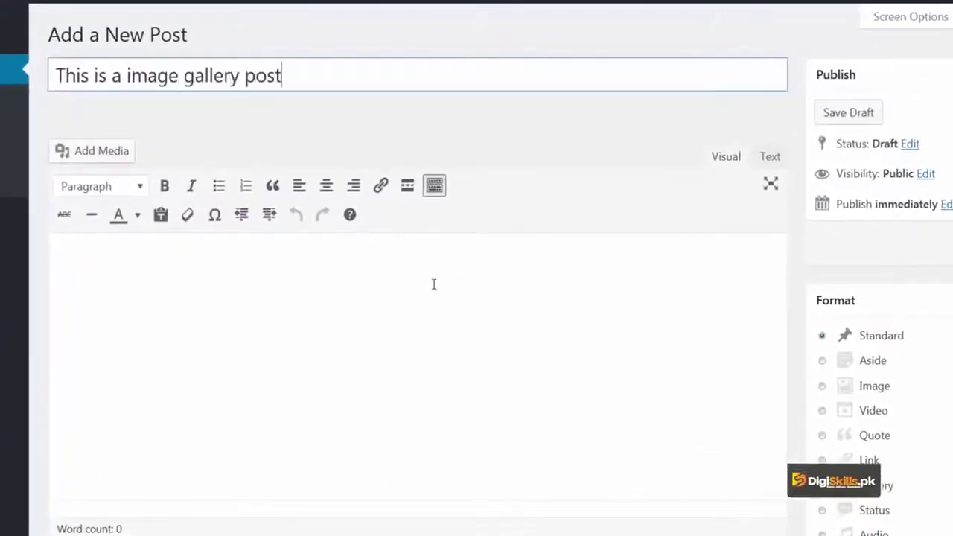
# Step: Write "You will see a gallery of images here" as the post's body text and begin a new line below it
pyautogui.click(434, 284)
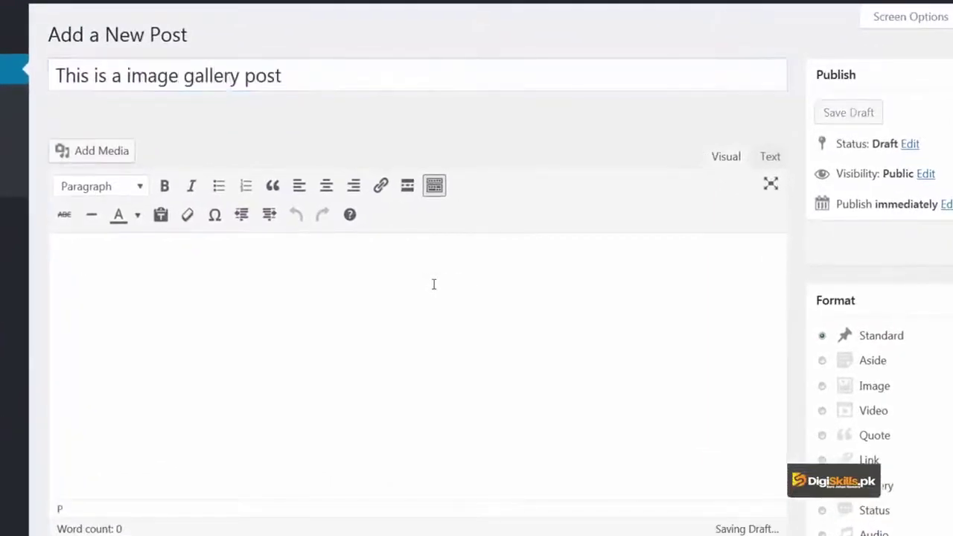
pyautogui.write('You will see ag')
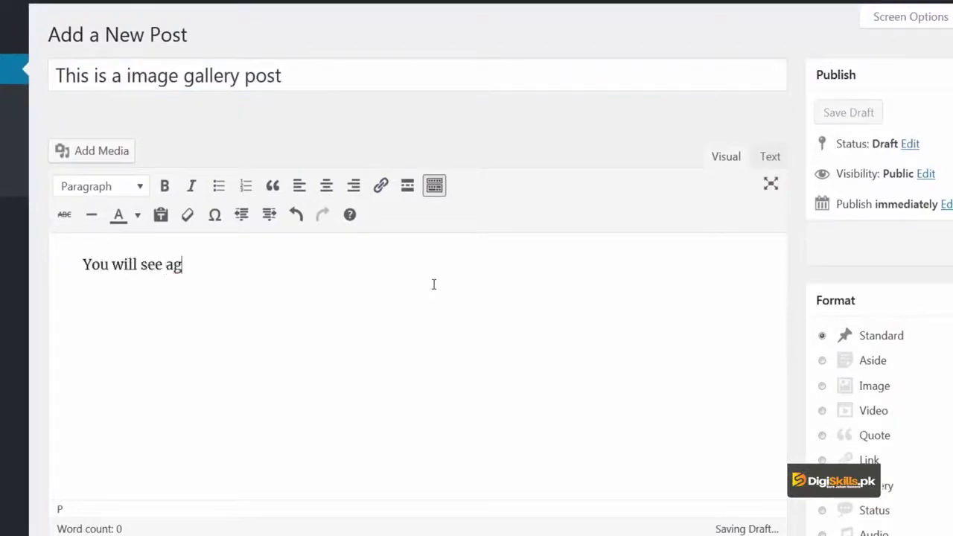
pyautogui.write(' allery o')
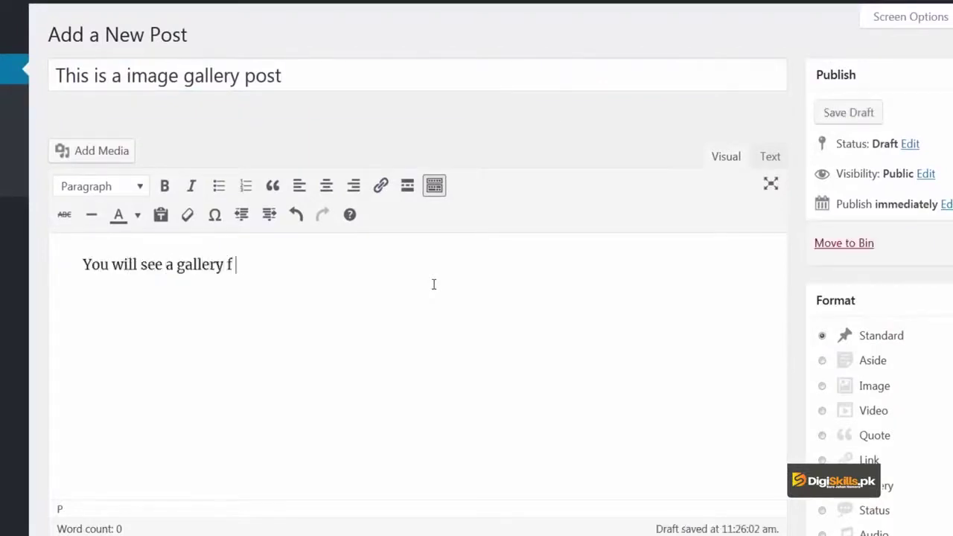
pyautogui.write('f images here')
pyautogui.press('Return')
# Step: Start creating an image gallery for the post from the media library and check the available date filters
pyautogui.click(112, 151)
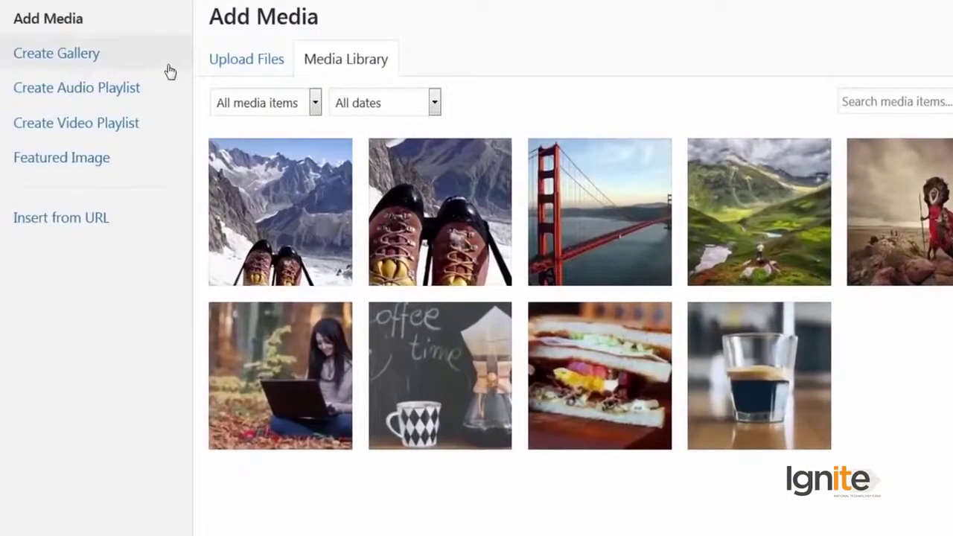
pyautogui.click(166, 70)
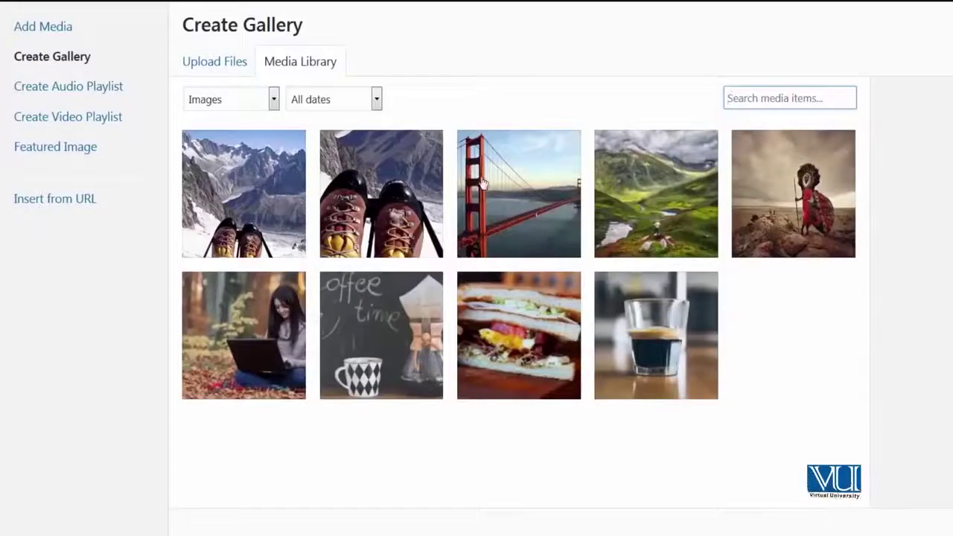
pyautogui.click(378, 101)
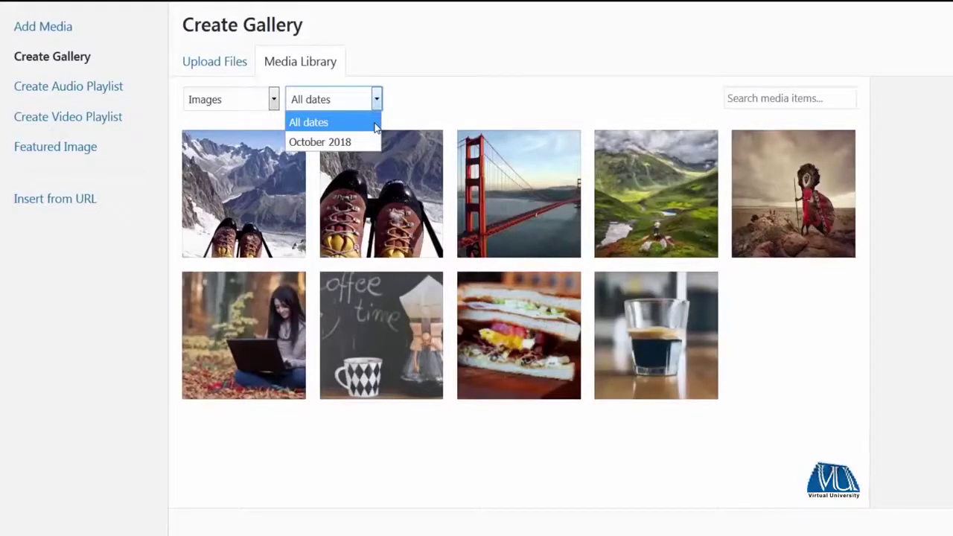
pyautogui.click(422, 94)
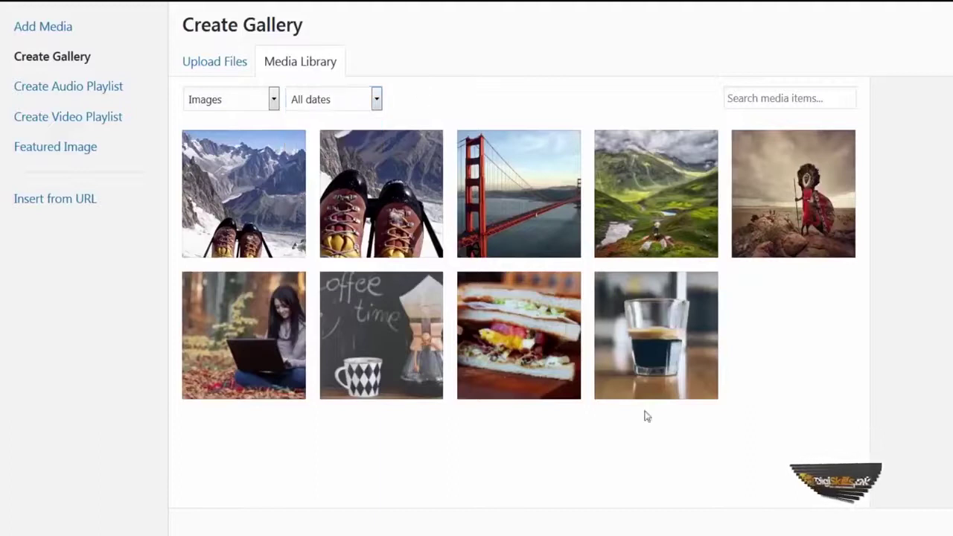
# Step: Create a new gallery from the coffee glass, sandwich, girl with laptop and snowy mountain boots images
pyautogui.click(680, 381)
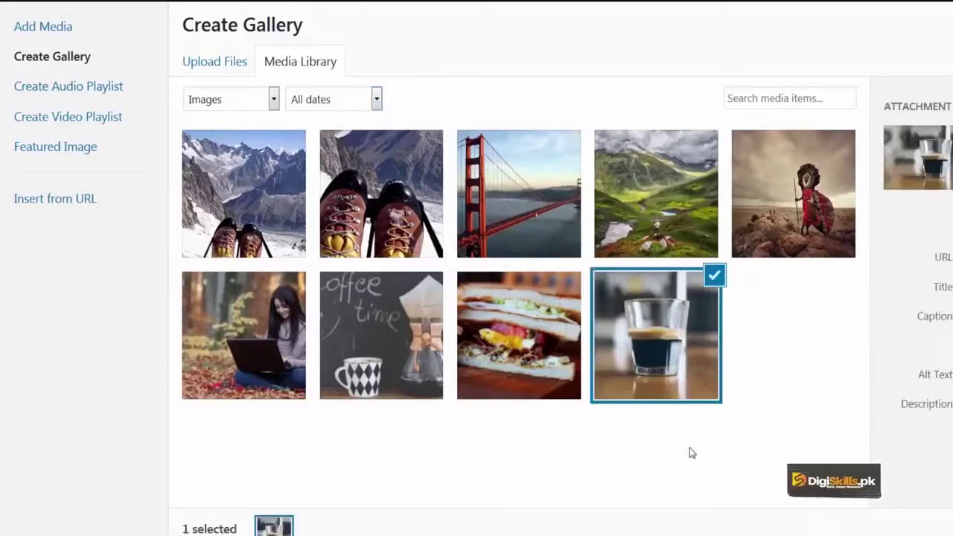
pyautogui.click(504, 347)
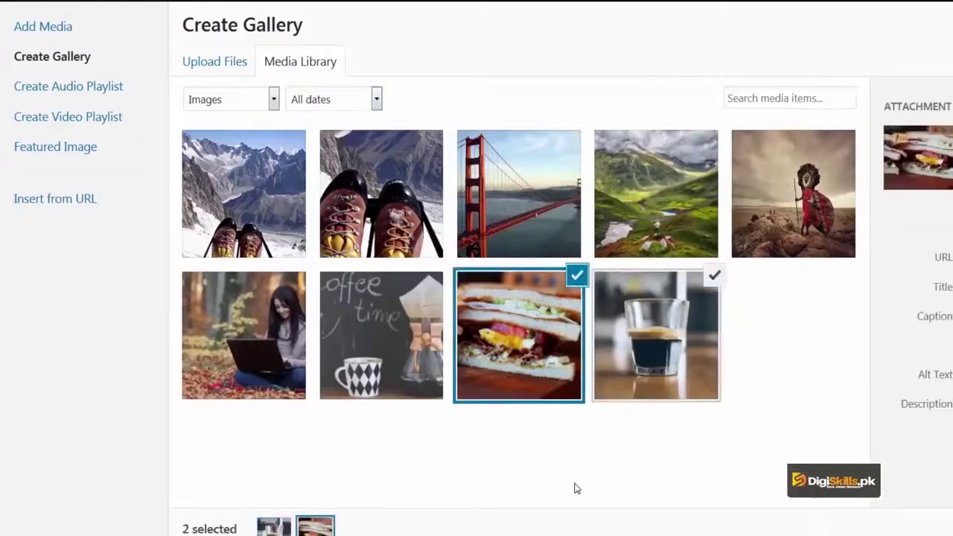
pyautogui.click(258, 350)
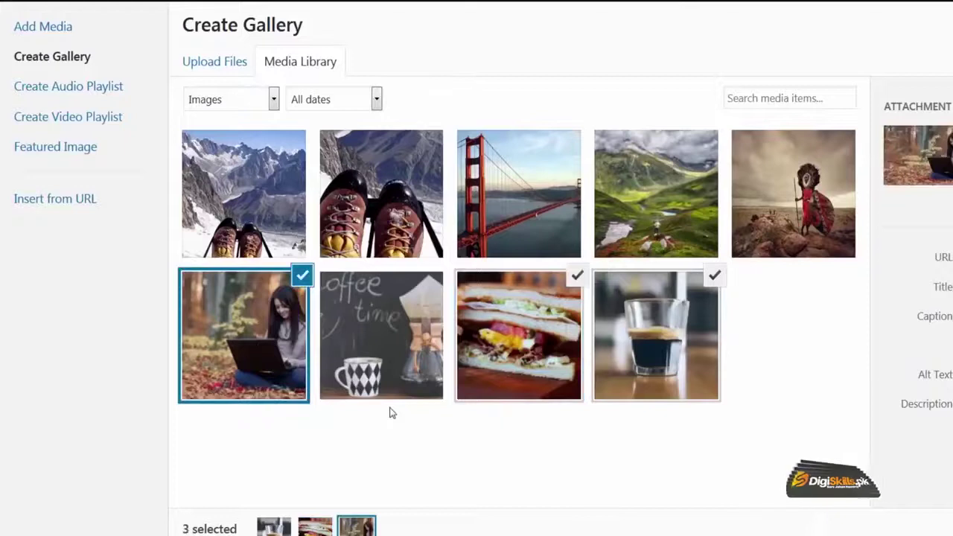
pyautogui.click(238, 253)
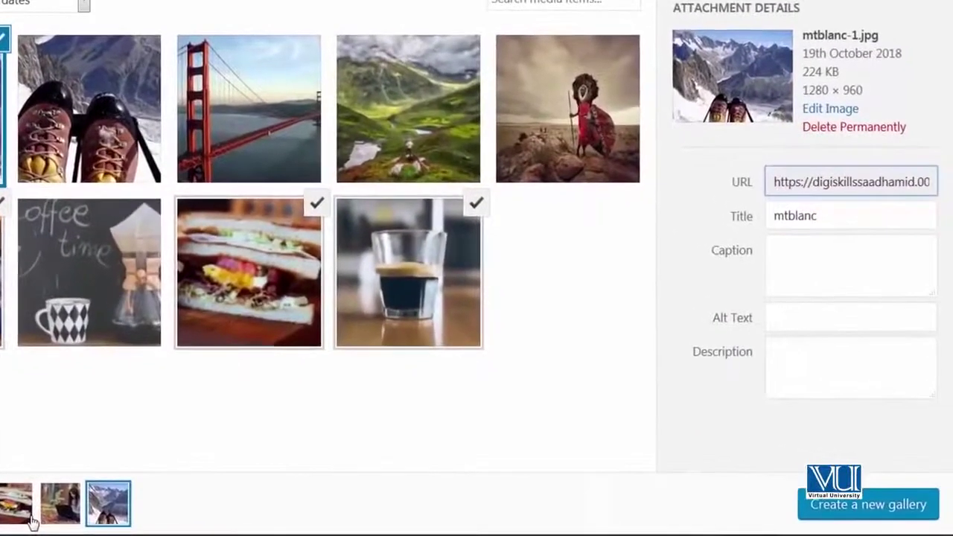
pyautogui.click(829, 521)
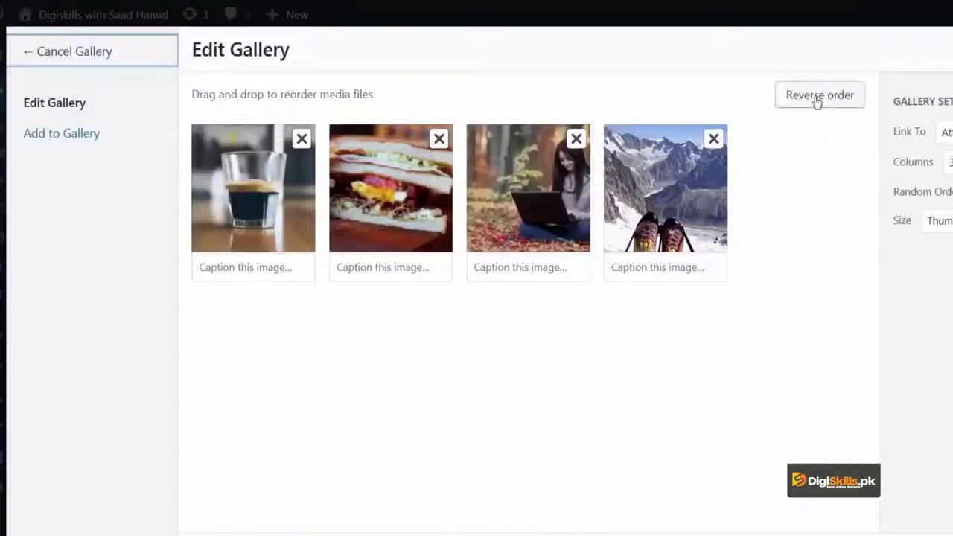
# Step: Reverse the order of the gallery images and restore the original order
pyautogui.click(820, 95)
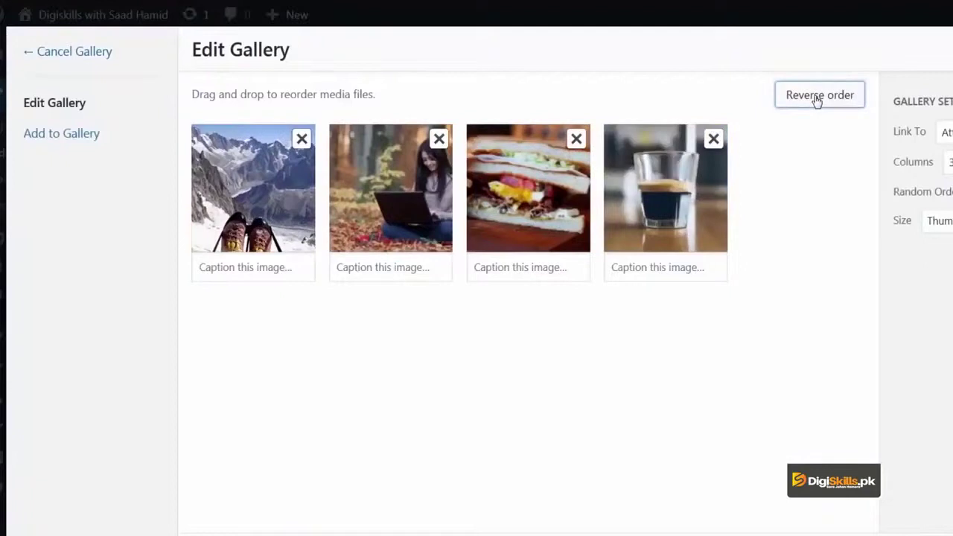
pyautogui.click(818, 99)
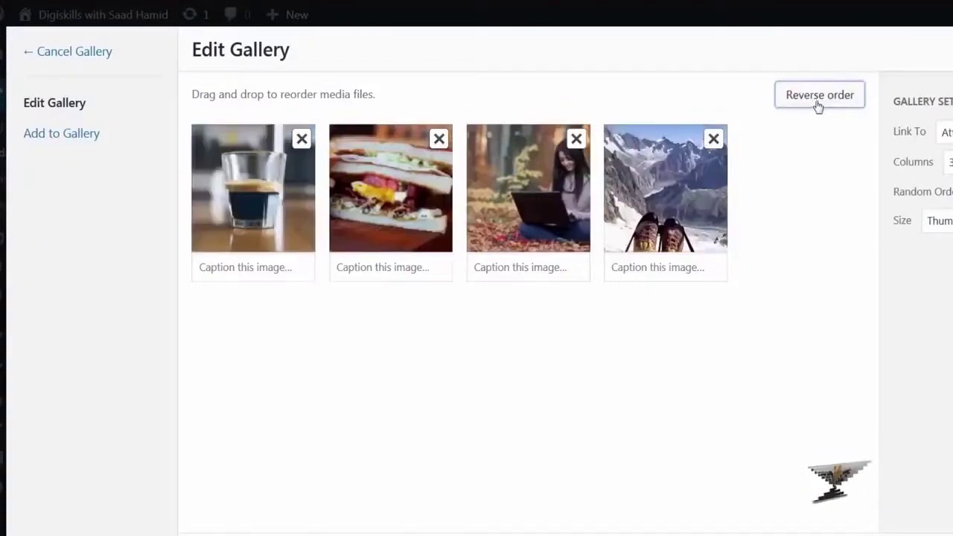
# Step: Caption the mountain image "Boots on mountains show freedom" and the girl's image "Girl with laptop making money"
pyautogui.click(670, 265)
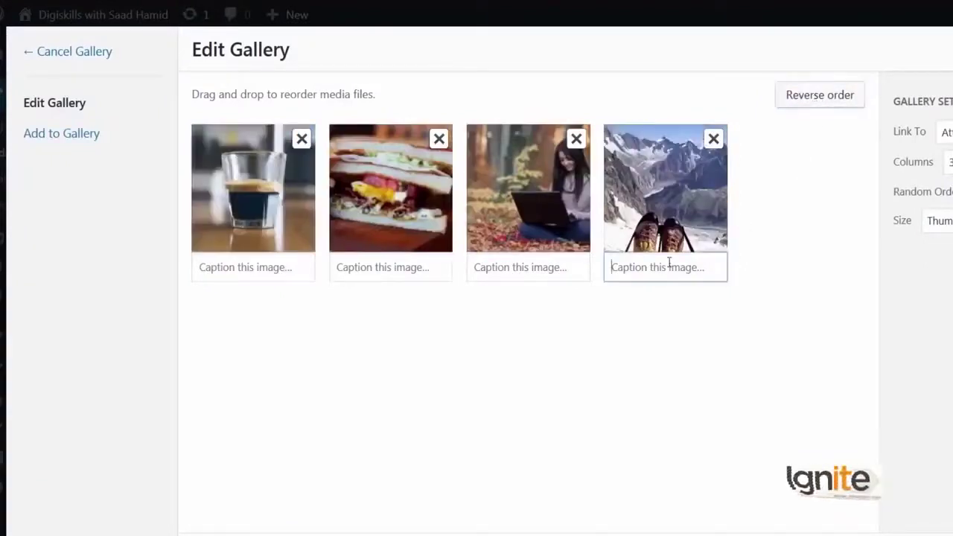
pyautogui.write('Boots')
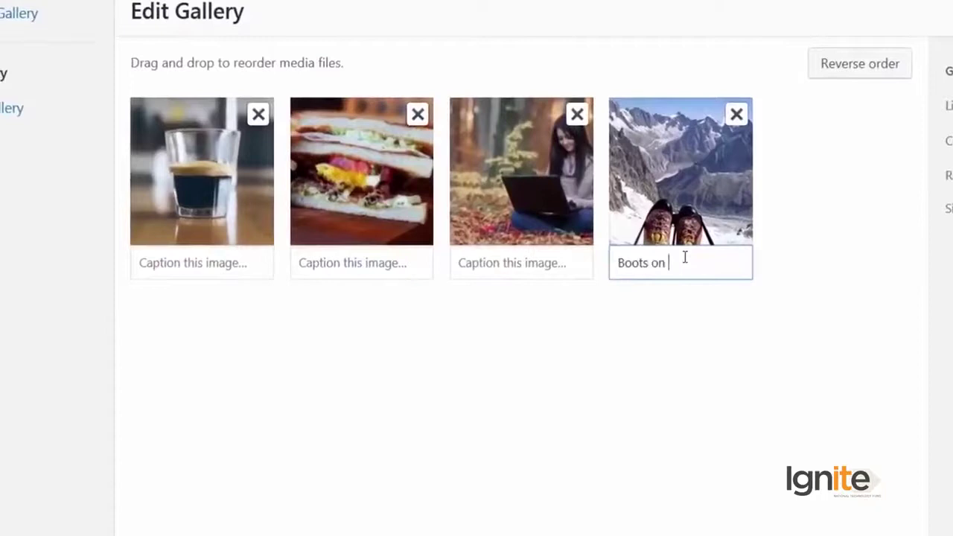
pyautogui.write('on mountains show freedom')
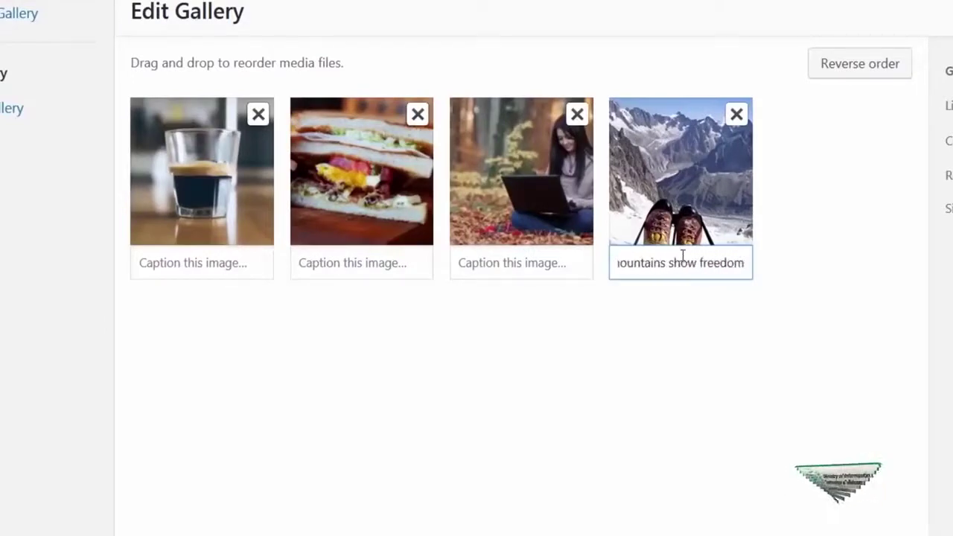
pyautogui.click(579, 258)
pyautogui.write('Gir')
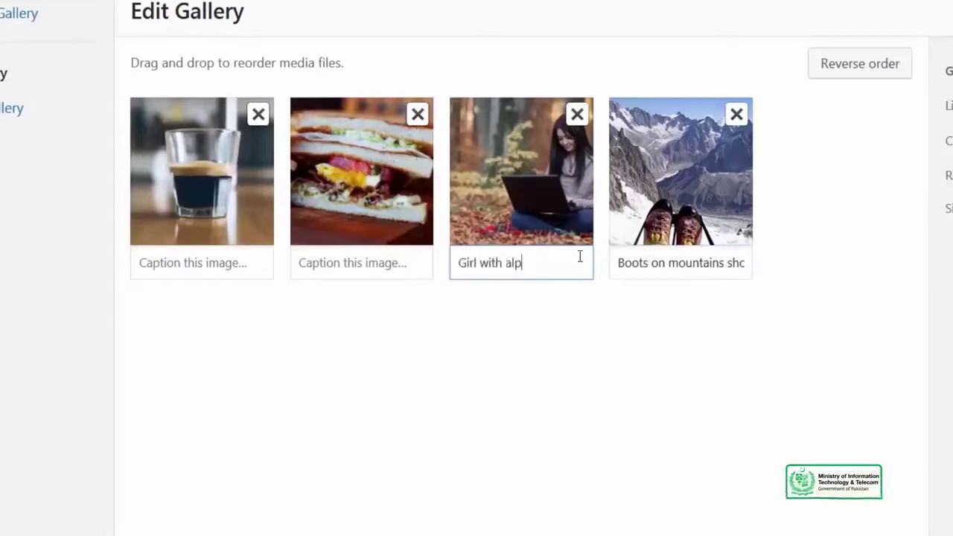
pyautogui.write('l with laptop making money')
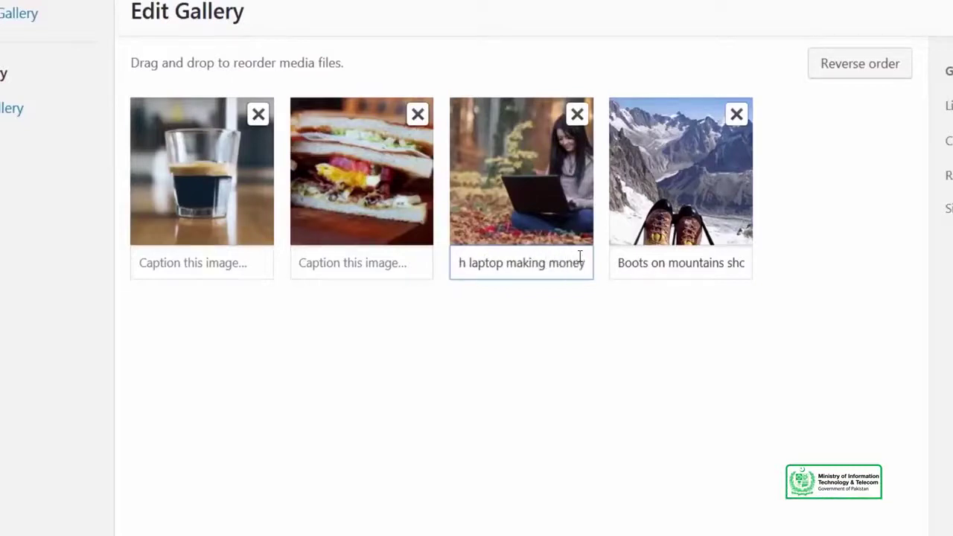
# Step: Caption the sandwich image "Good food" and the coffee glass image "Good coffee"
pyautogui.click(334, 260)
pyautogui.write('Good food')
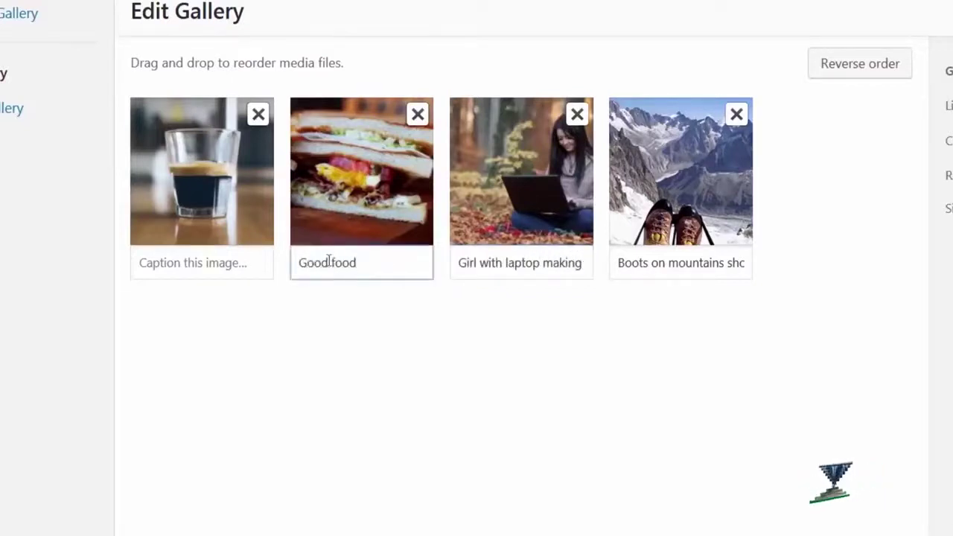
pyautogui.click(256, 270)
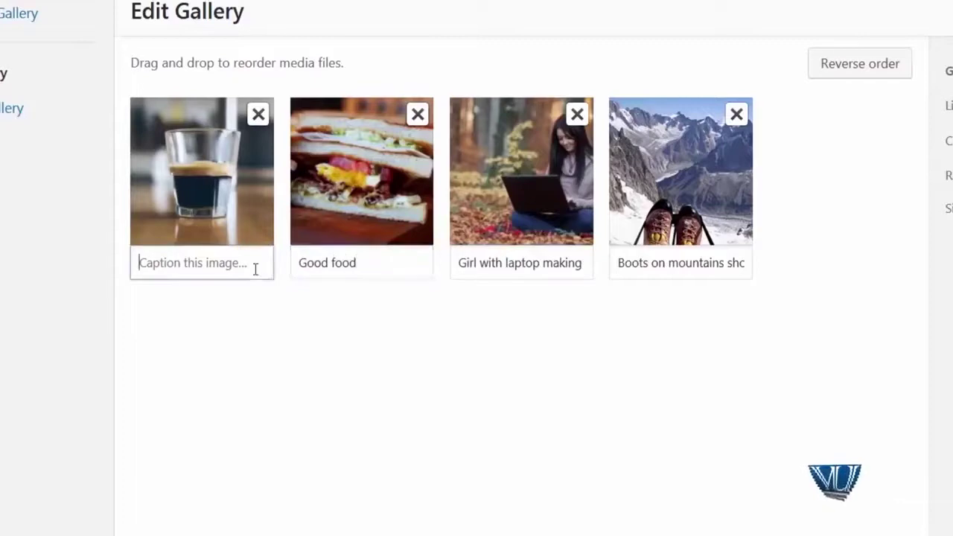
pyautogui.write('Good coffee')
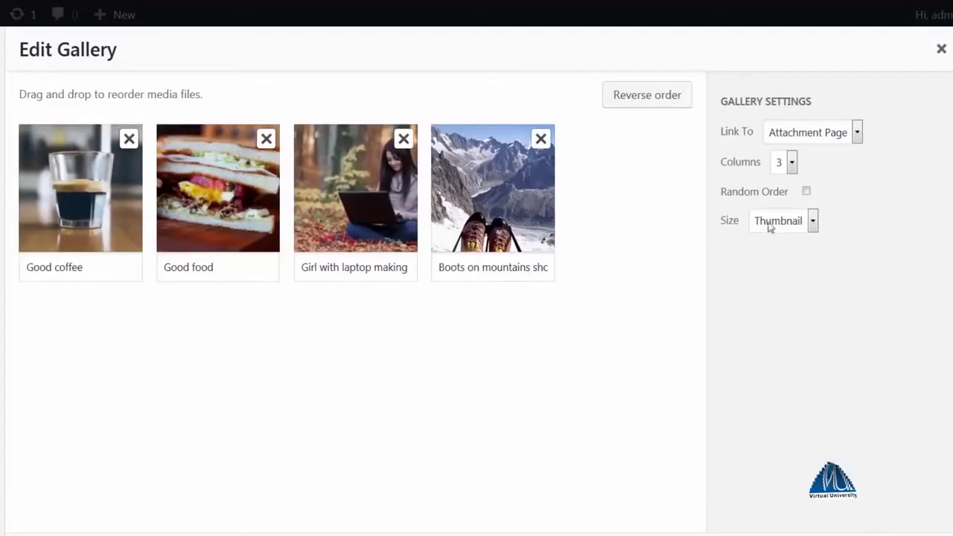
# Step: View the attachment details of the mountain boots image and set the gallery's columns to 2
pyautogui.click(521, 216)
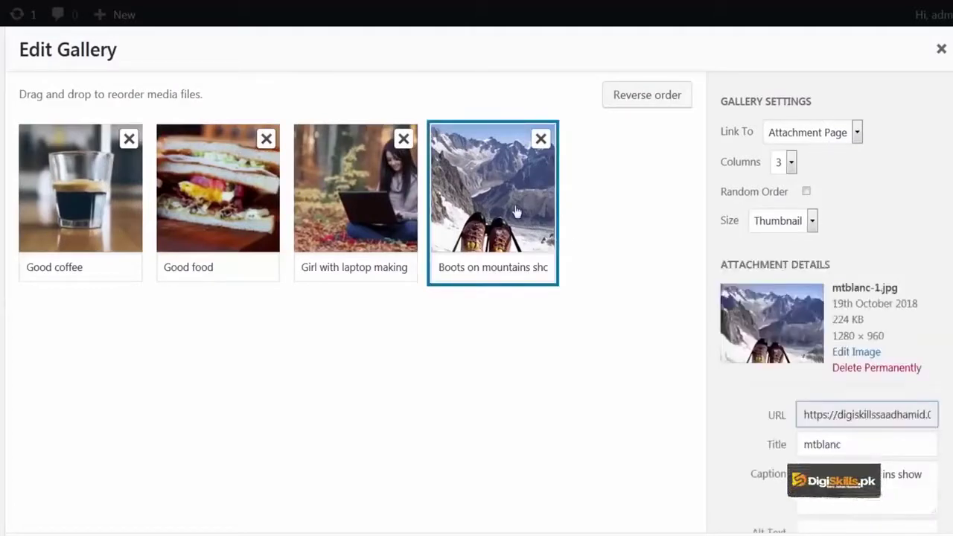
pyautogui.click(517, 213)
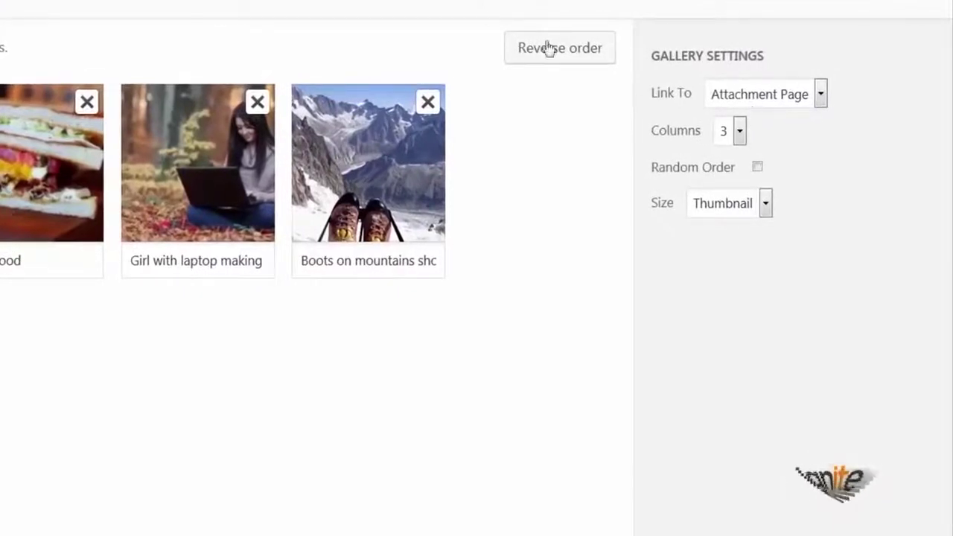
pyautogui.click(739, 131)
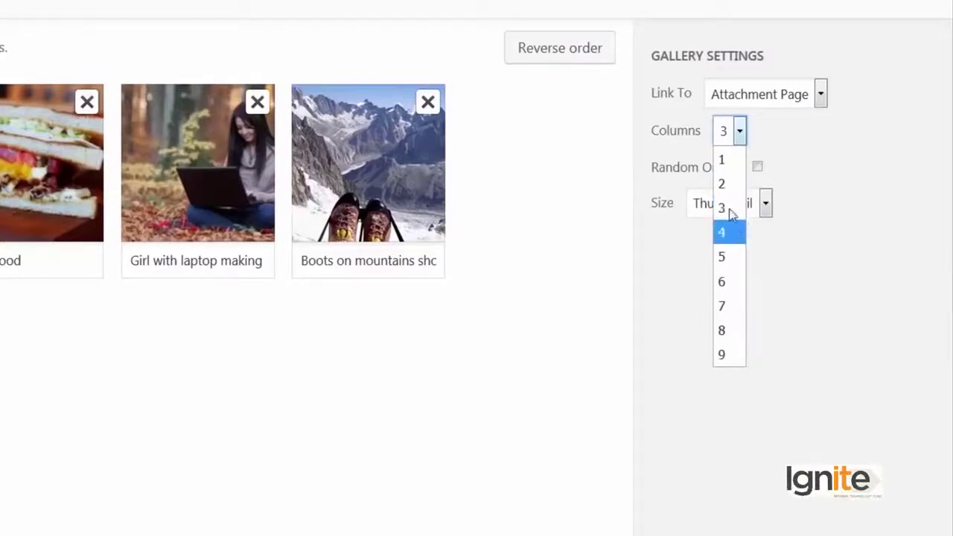
pyautogui.click(733, 185)
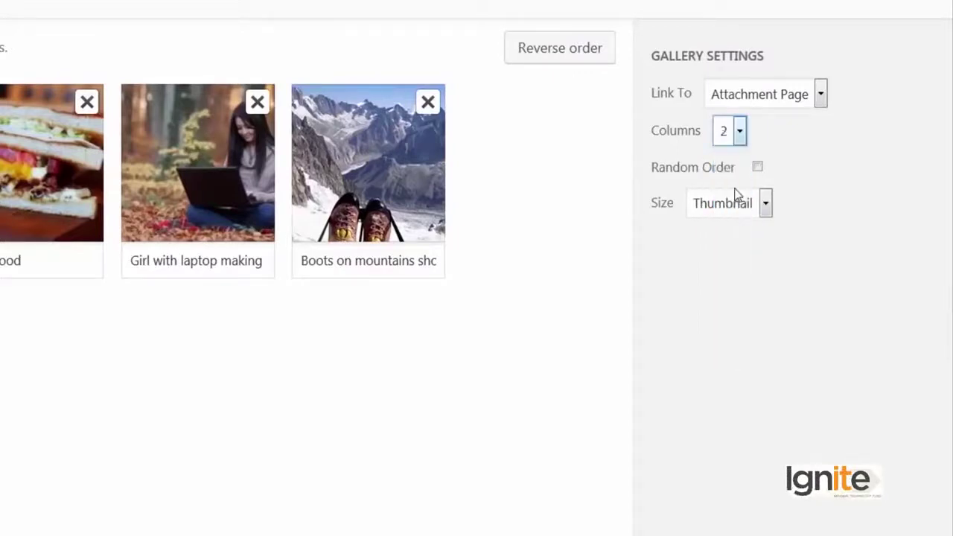
# Step: Set the gallery's image size to Medium and insert the gallery into the post
pyautogui.click(765, 207)
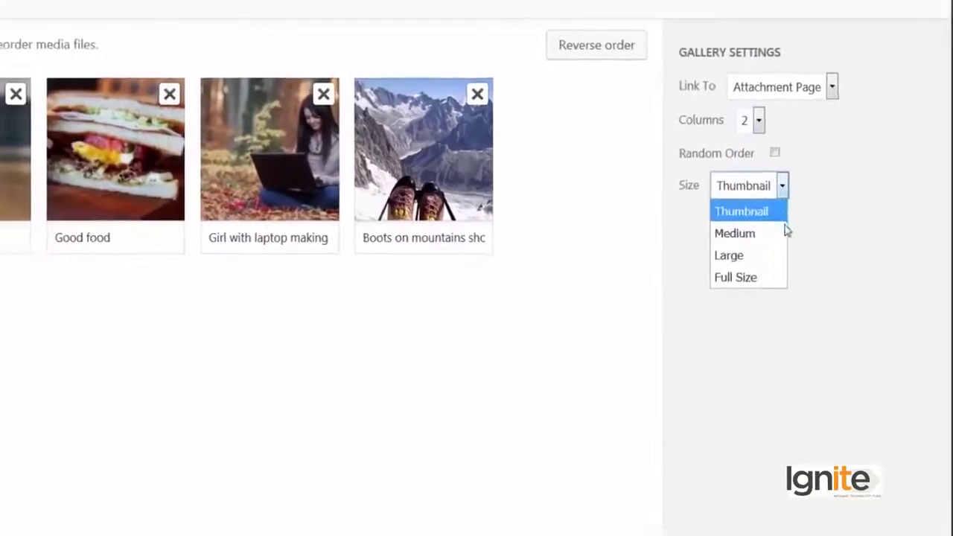
pyautogui.click(769, 252)
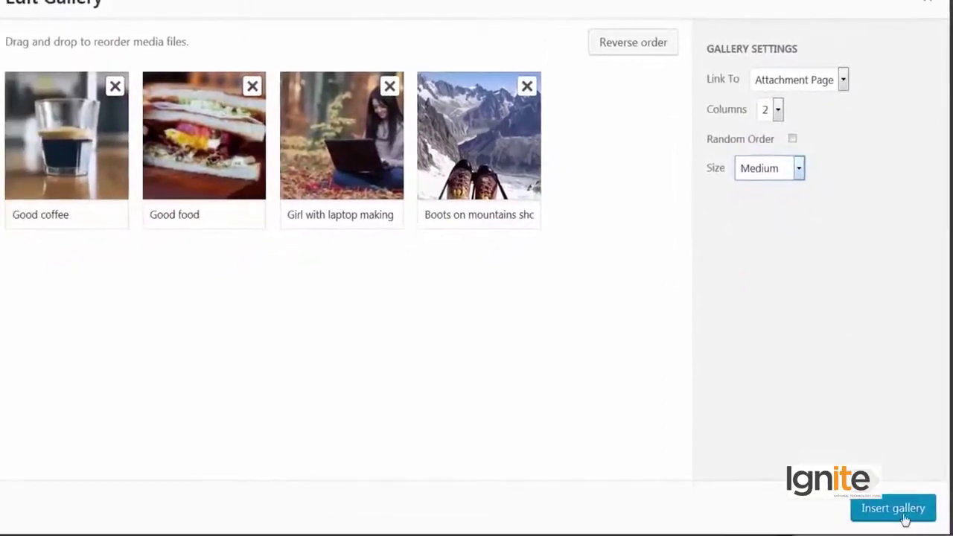
pyautogui.click(893, 508)
pyautogui.scroll(-3, 627, 389)
pyautogui.scroll(3, 628, 388)
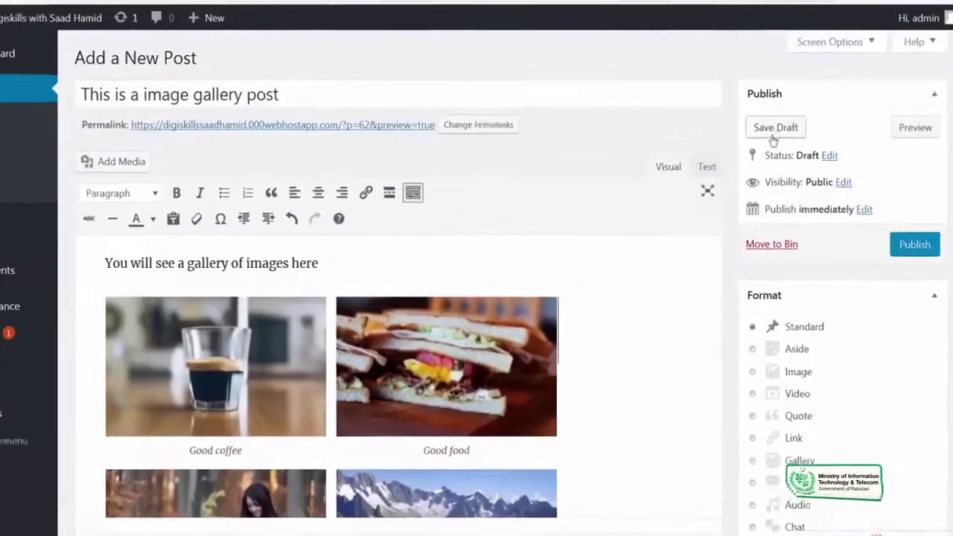
# Step: Save the gallery post as a draft and open its permalink preview in a new browser tab
pyautogui.click(785, 135)
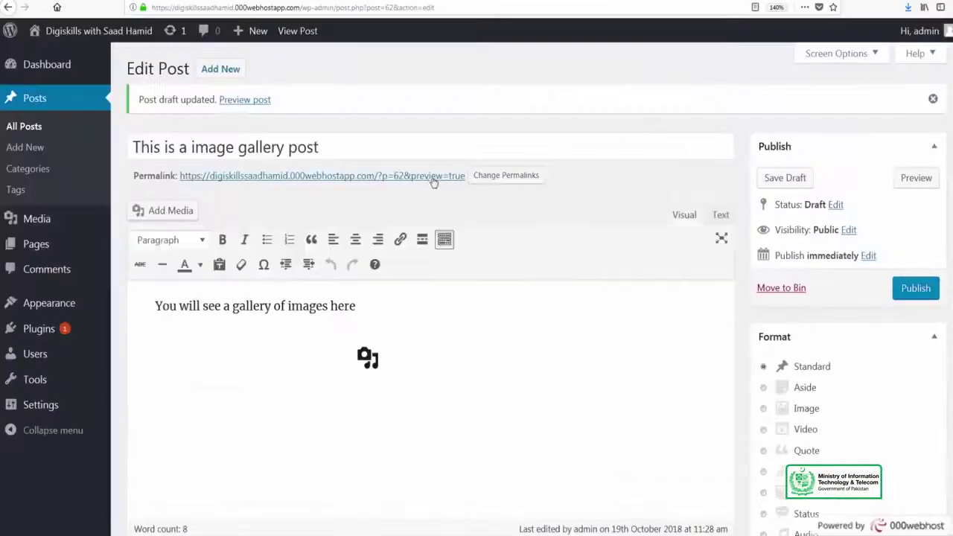
pyautogui.rightClick(167, 71)
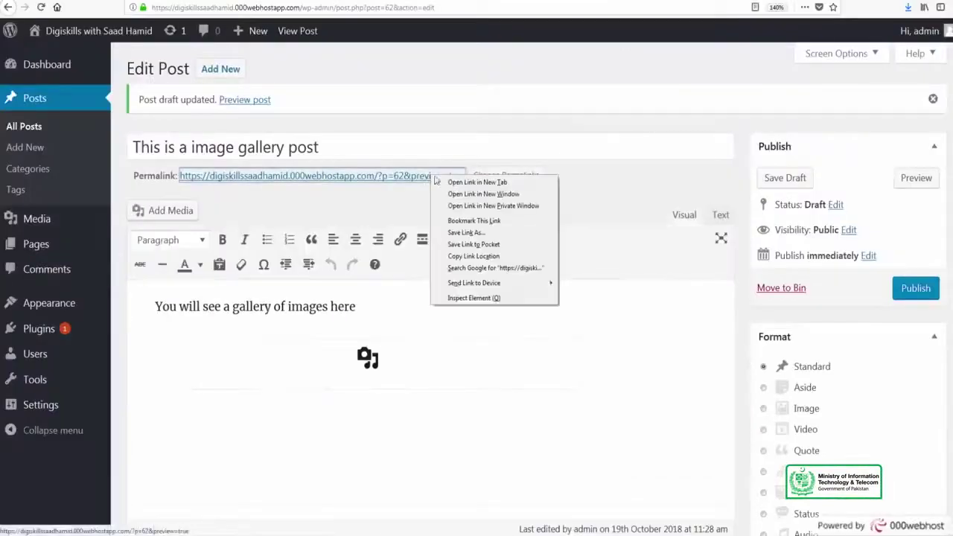
pyautogui.click(451, 184)
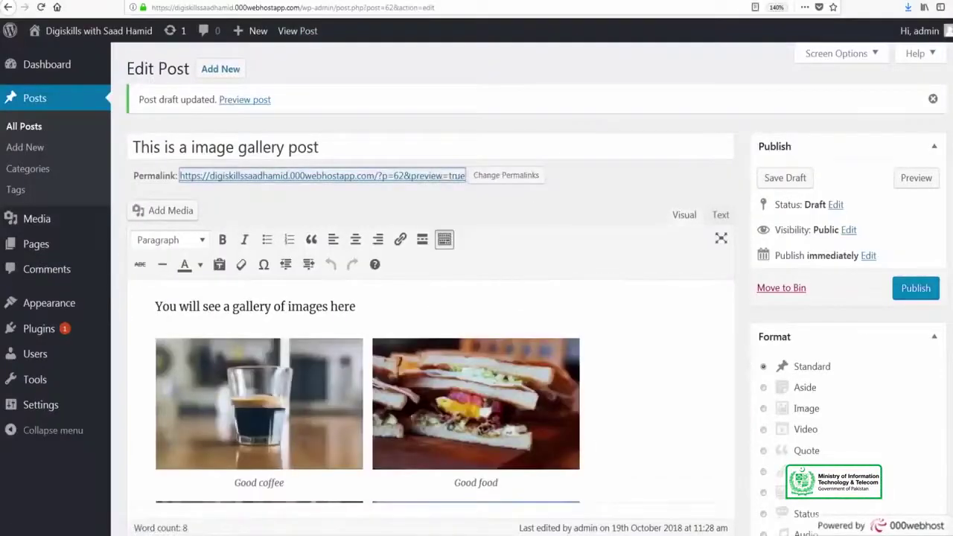
pyautogui.hotkey('ctrl', 'Tab')
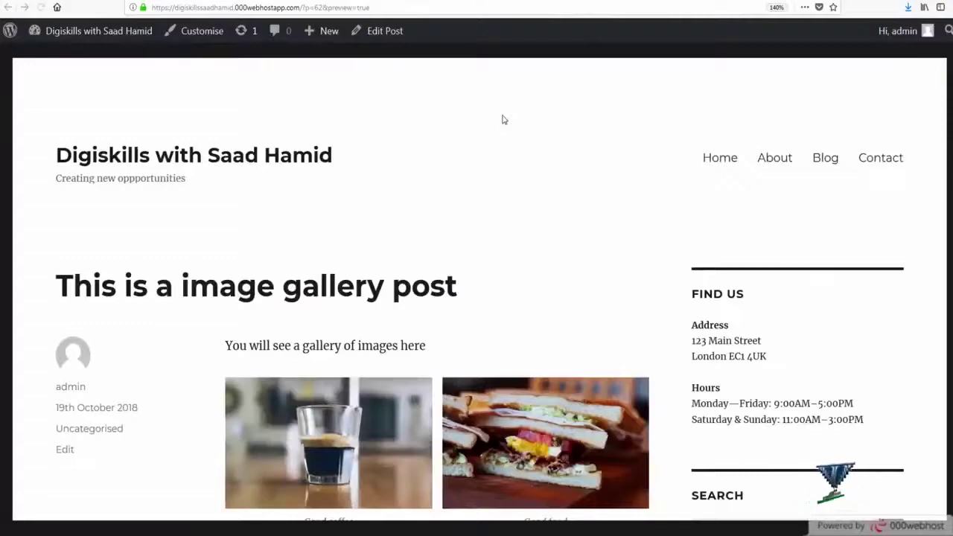
# Step: Examine the gallery in the post preview, view the attachment page of the girl's laptop image, and close the preview
pyautogui.scroll(-4, 503, 134)
pyautogui.scroll(3, 502, 174)
pyautogui.scroll(-4, 491, 253)
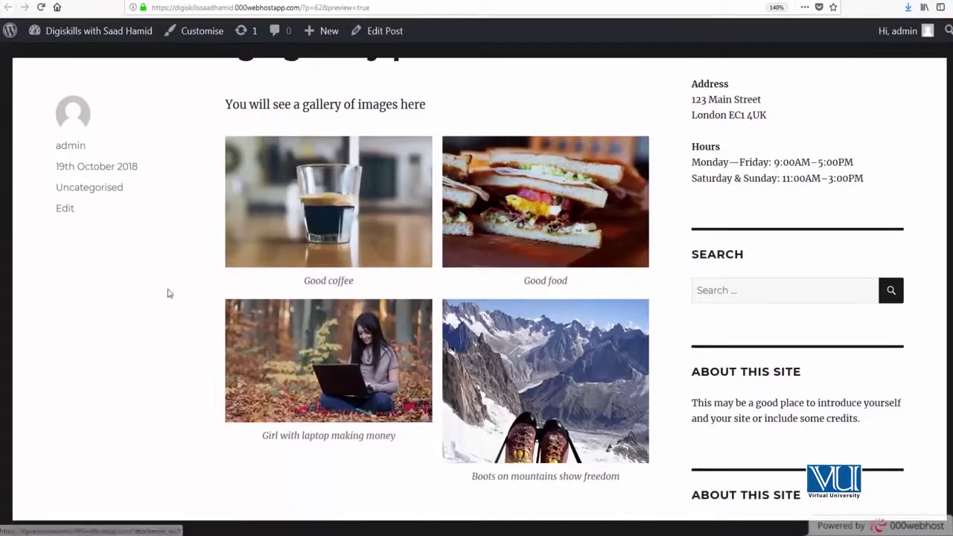
pyautogui.click(359, 353)
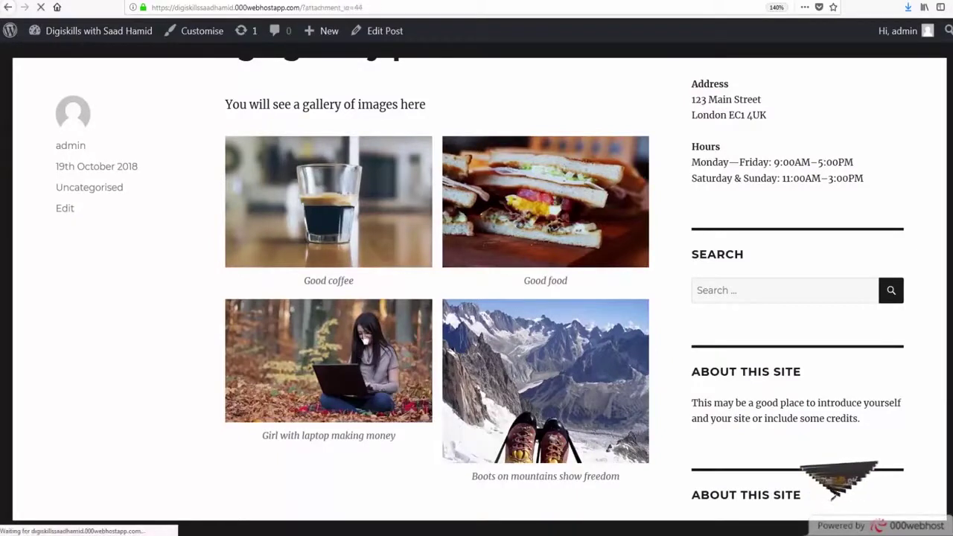
pyautogui.scroll(-10, 365, 338)
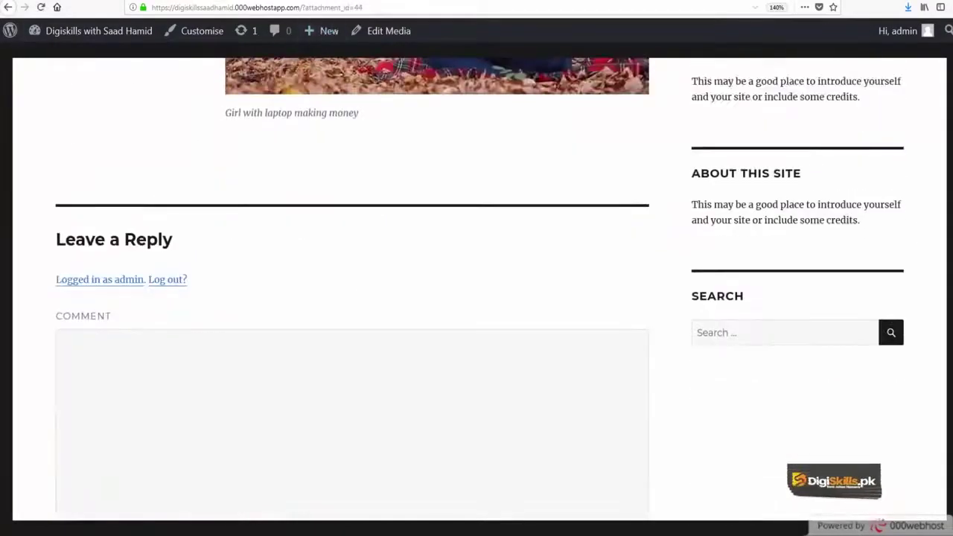
pyautogui.hotkey('ctrl', 'w')
# Step: Remove the girl with laptop image from the post's gallery, update the gallery, and save the draft
pyautogui.scroll(-3, 462, 312)
pyautogui.click(448, 303)
pyautogui.click(357, 156)
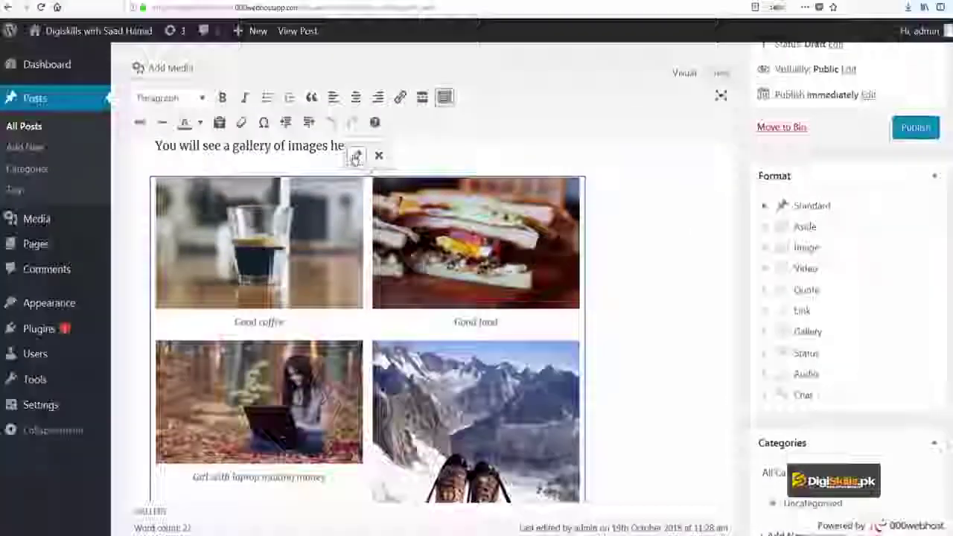
pyautogui.click(488, 136)
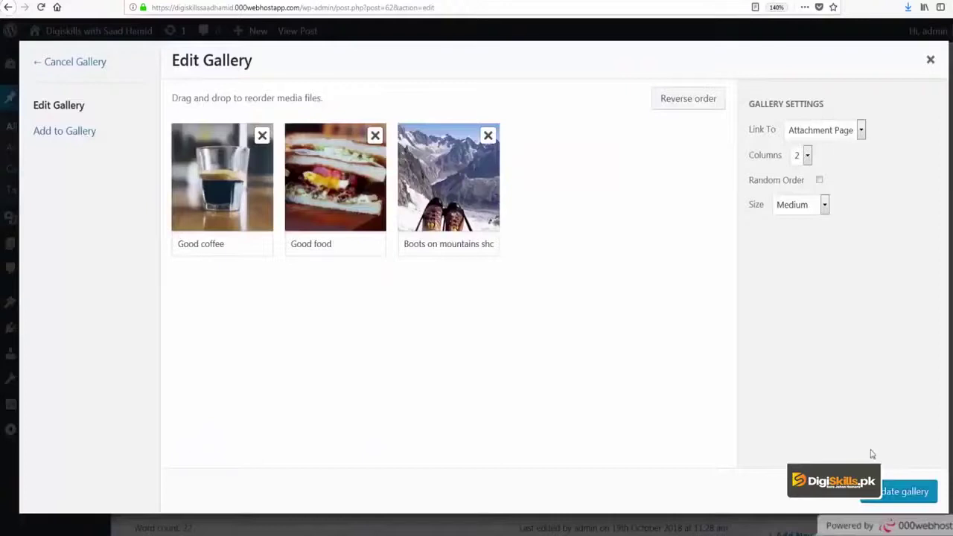
pyautogui.click(892, 492)
pyautogui.scroll(-2, 653, 268)
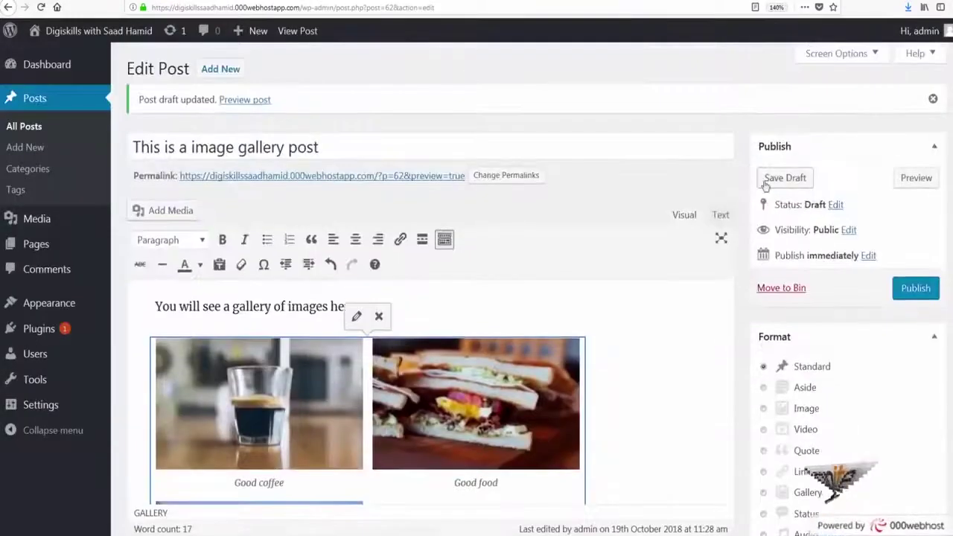
pyautogui.click(785, 177)
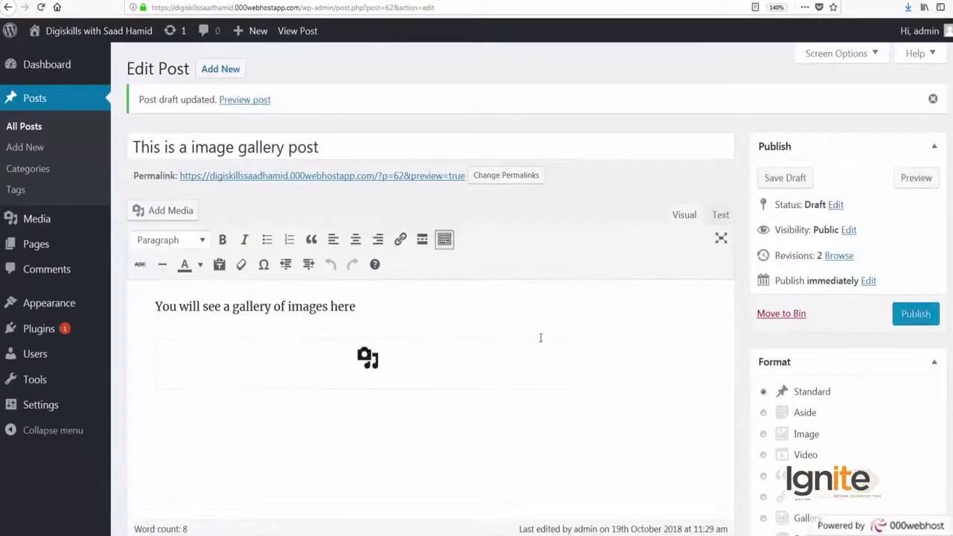
pyautogui.scroll(-4, 541, 338)
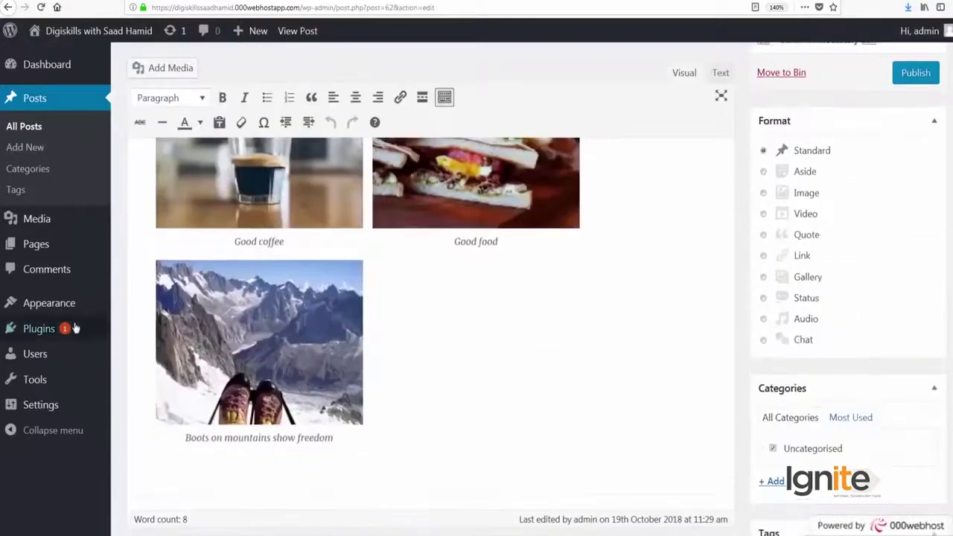
# Step: Search the plugins available to add for "nextgen gallery" and install WordPress Gallery Plugin – NextGEN Gallery
pyautogui.moveTo(75, 329)
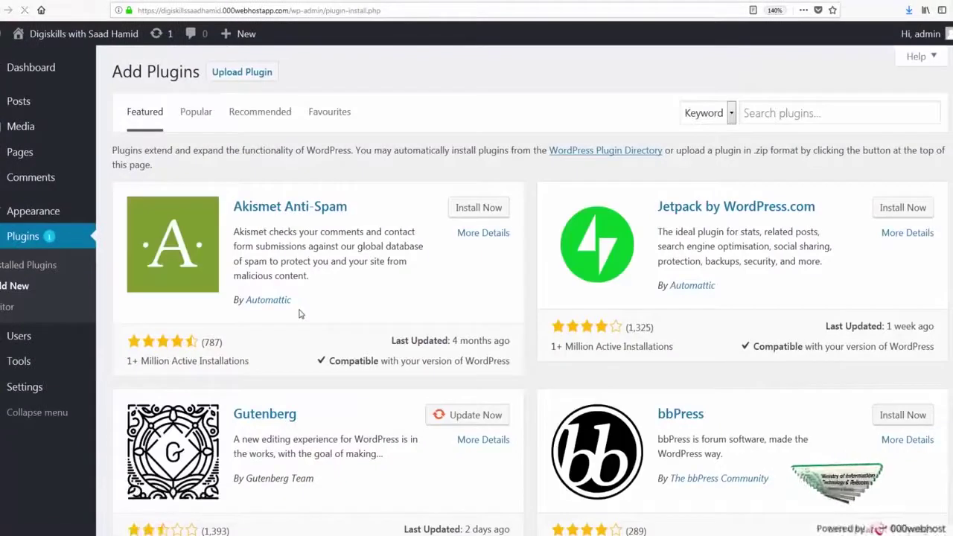
pyautogui.click(744, 111)
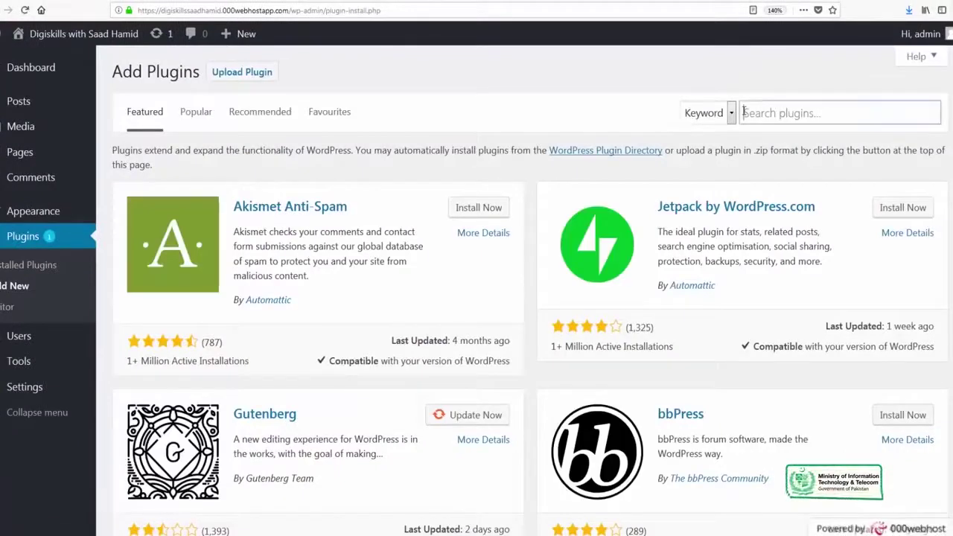
pyautogui.write('text')
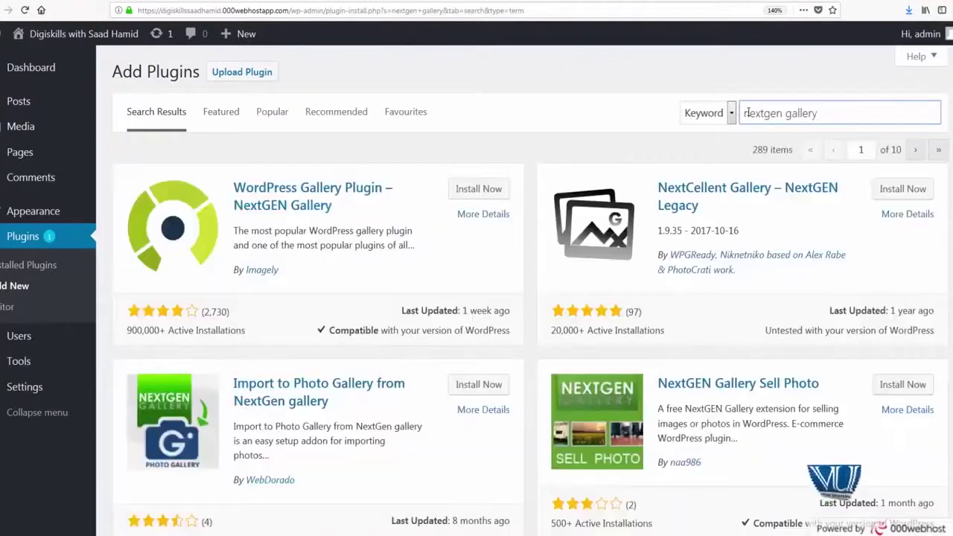
pyautogui.click(475, 189)
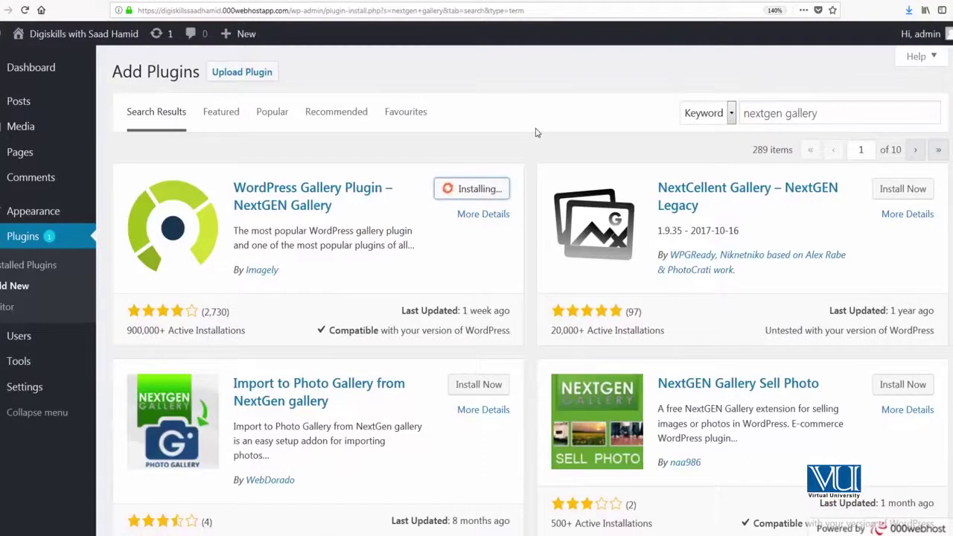